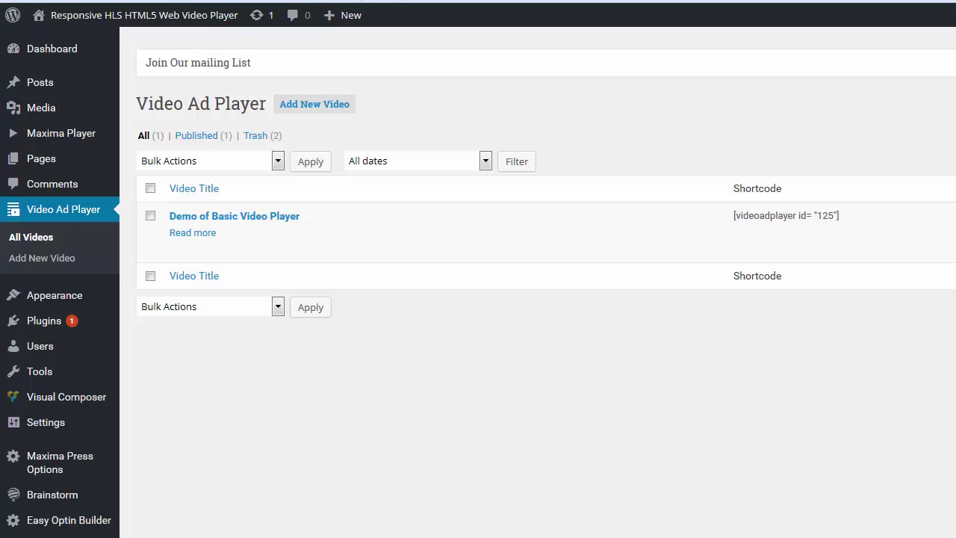
# Start a new video and fill the MP4 URL with the oceans.mp4 address
pyautogui.click(312, 106)
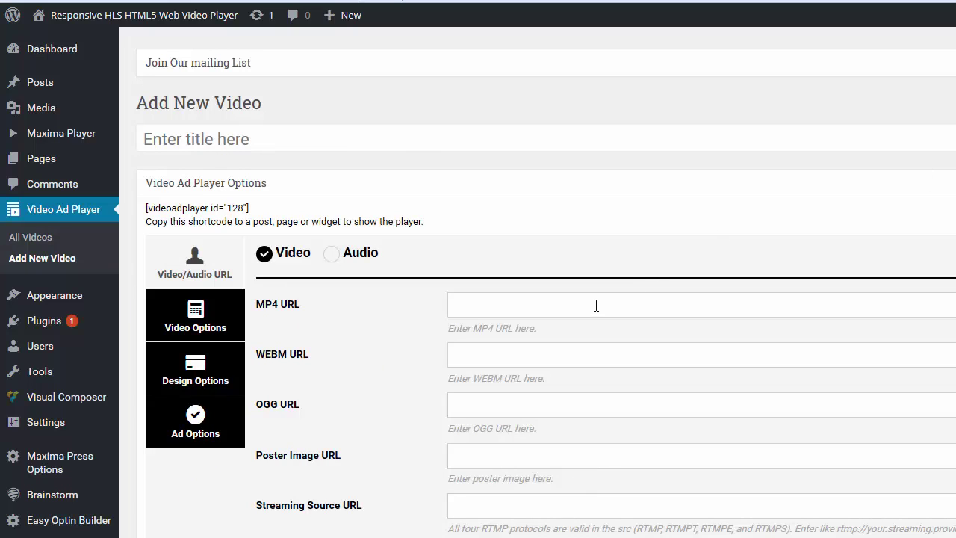
pyautogui.click(506, 308)
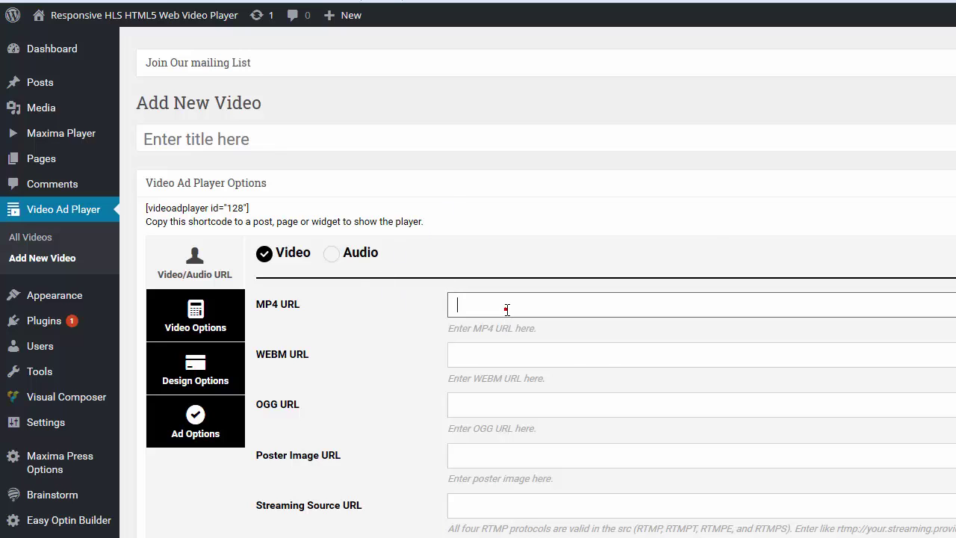
pyautogui.click(525, 353)
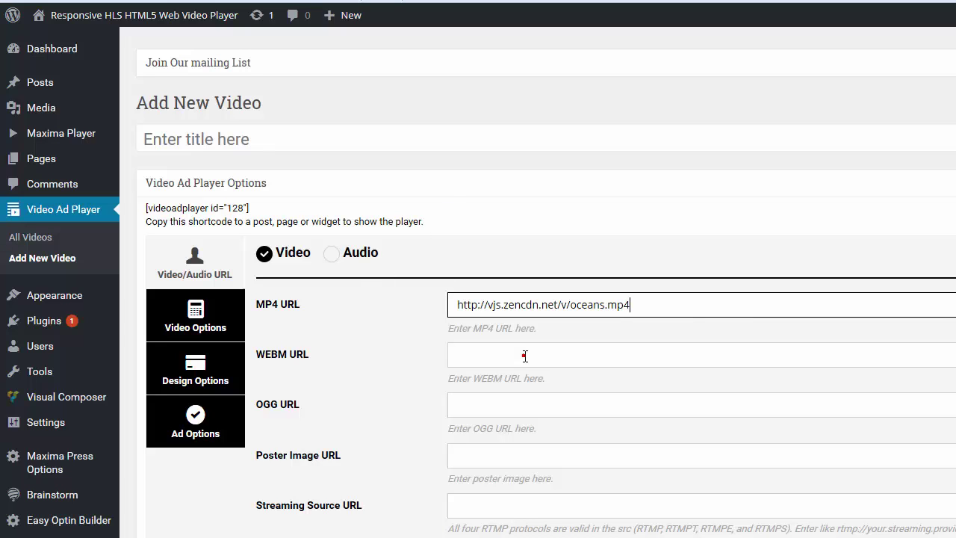
# Fill the WEBM URL with oceans.webm and the Poster Image URL with the poster address
pyautogui.click(525, 353)
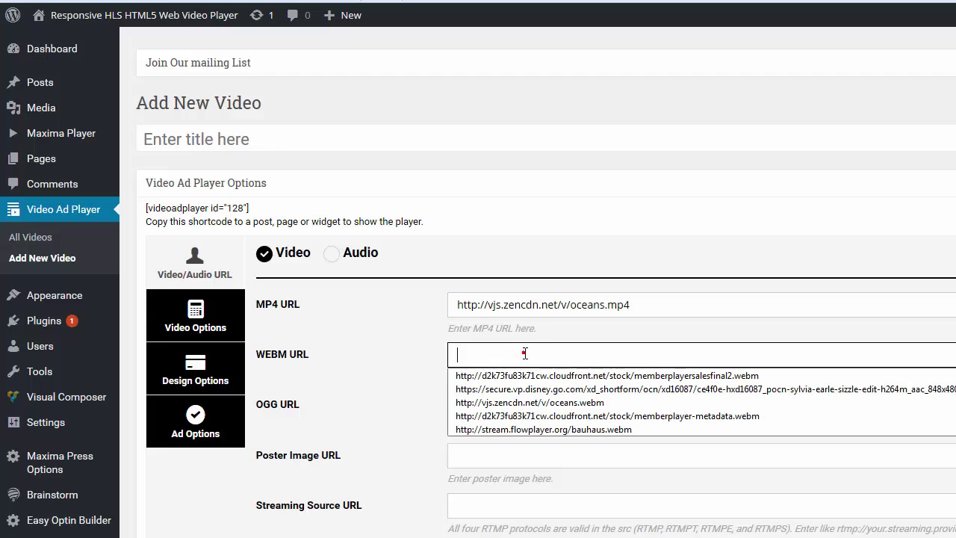
pyautogui.click(538, 404)
pyautogui.scroll(-1, 540, 405)
pyautogui.scroll(-1, 541, 408)
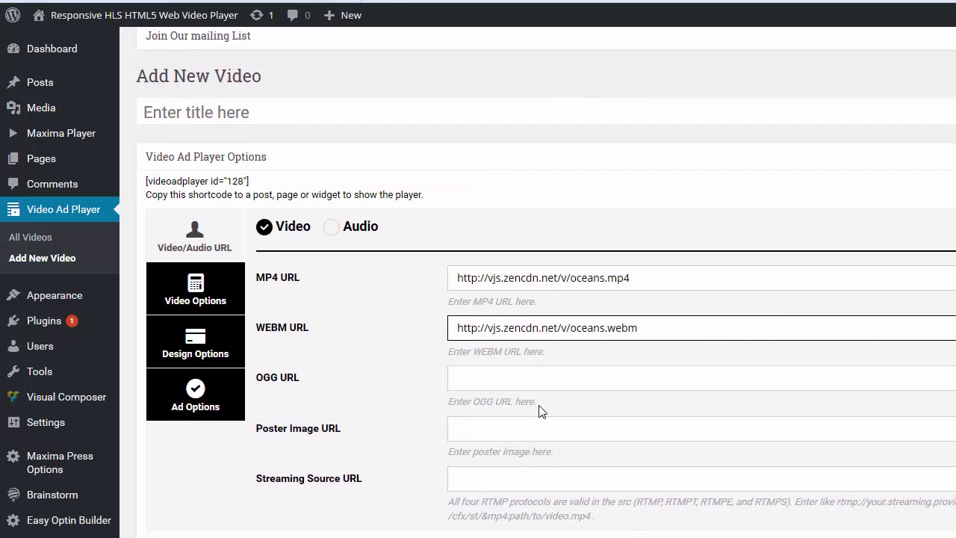
pyautogui.click(488, 433)
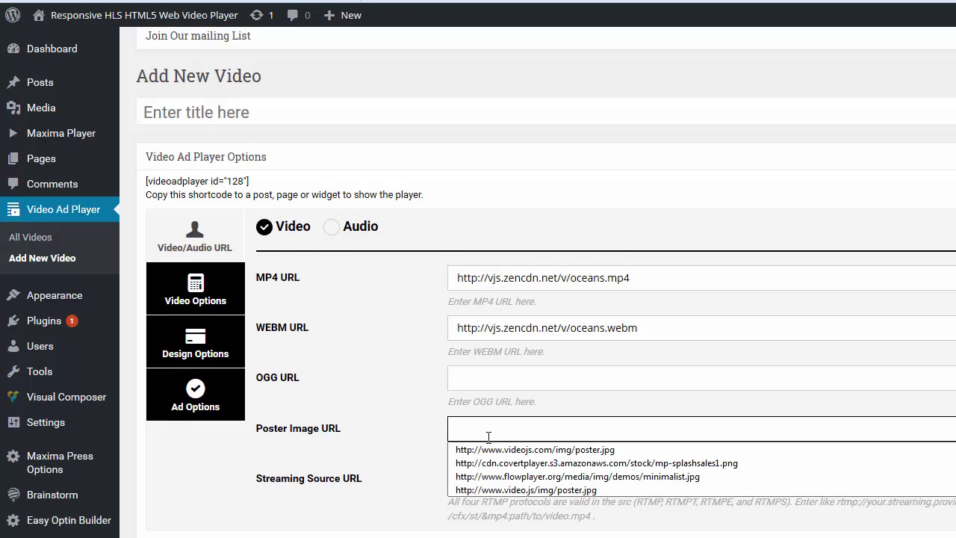
pyautogui.click(505, 490)
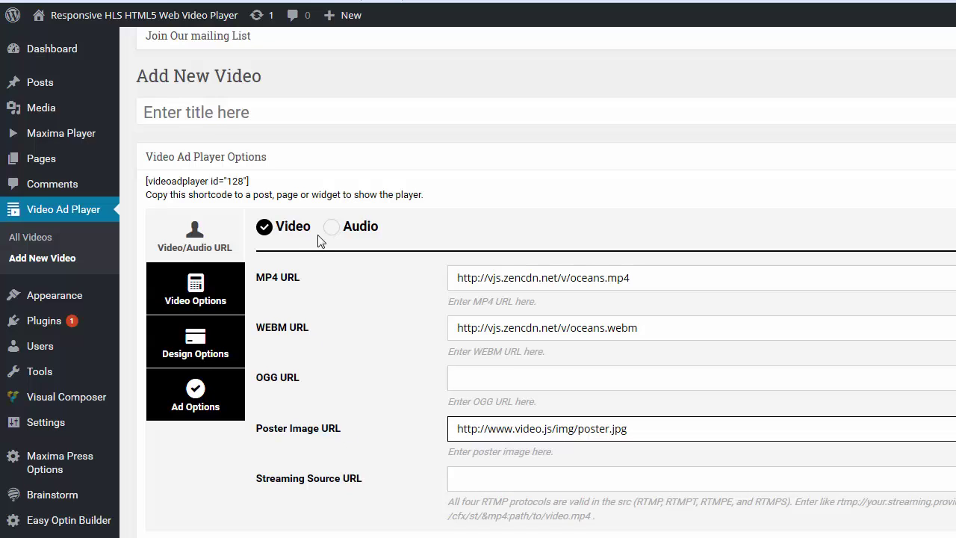
# Set the video's Maximum Width to 720 in Video Options
pyautogui.click(198, 300)
pyautogui.scroll(-2, 337, 339)
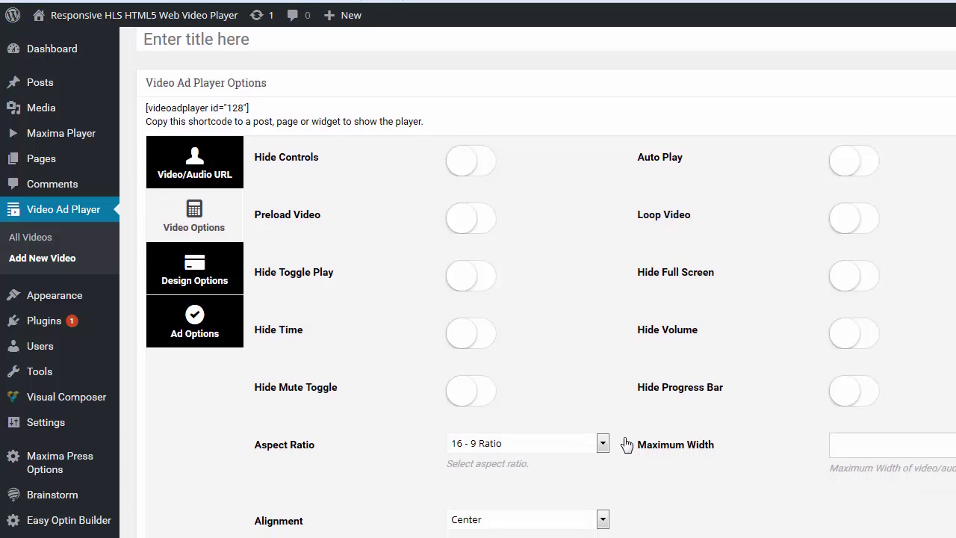
pyautogui.click(851, 447)
pyautogui.write('7')
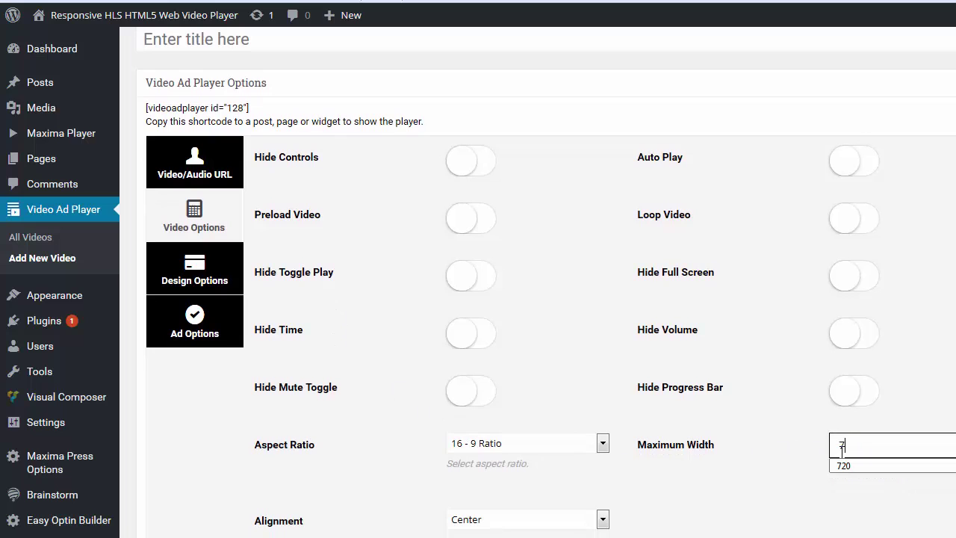
pyautogui.write('20')
pyautogui.click(691, 439)
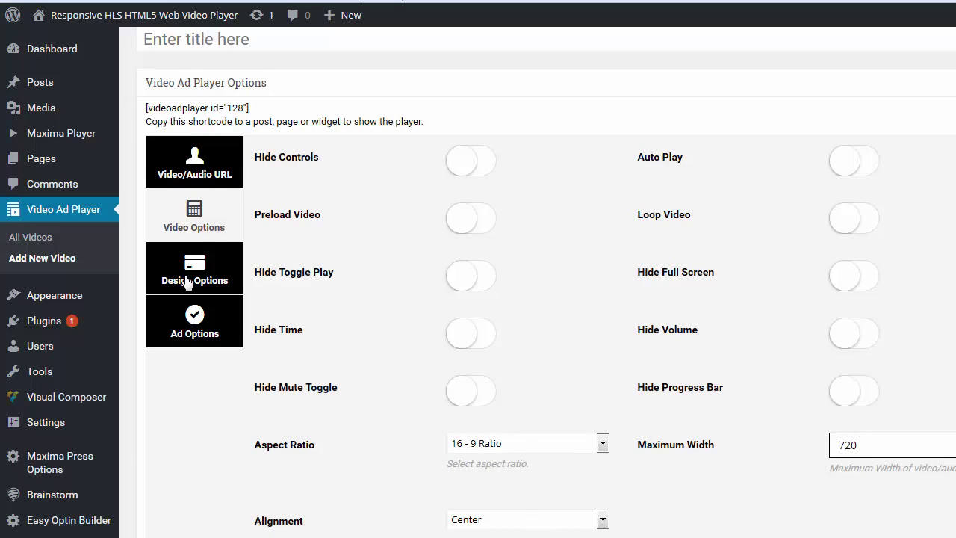
# Set the Play Button Position to Center in Design Options
pyautogui.click(195, 278)
pyautogui.click(513, 172)
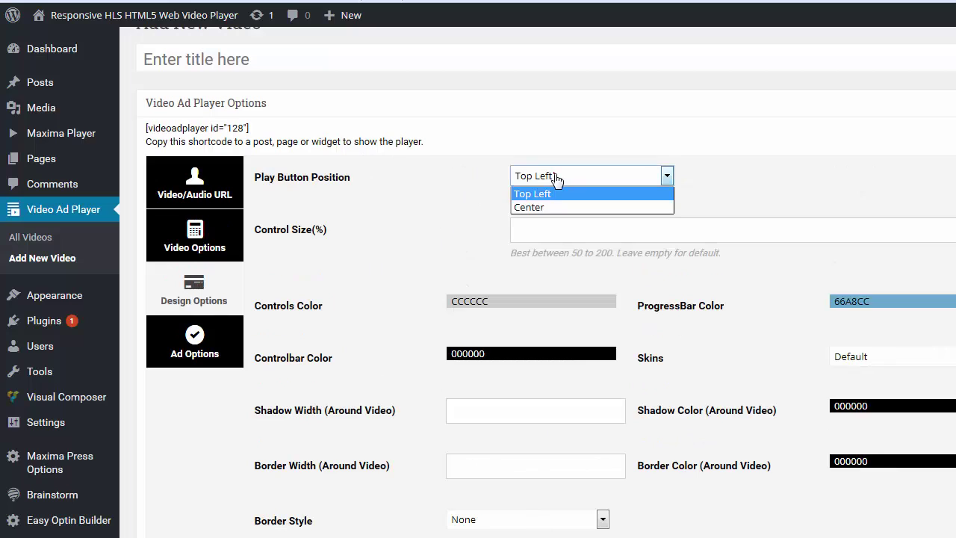
pyautogui.click(561, 210)
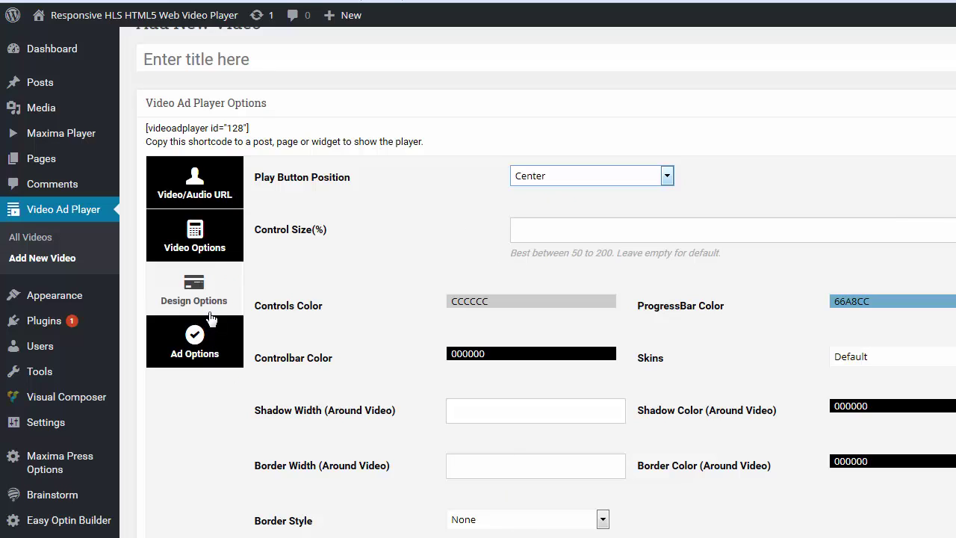
# Try the None, Vast and overlay ad types under Ad Options, then choose Google IMA
pyautogui.click(188, 348)
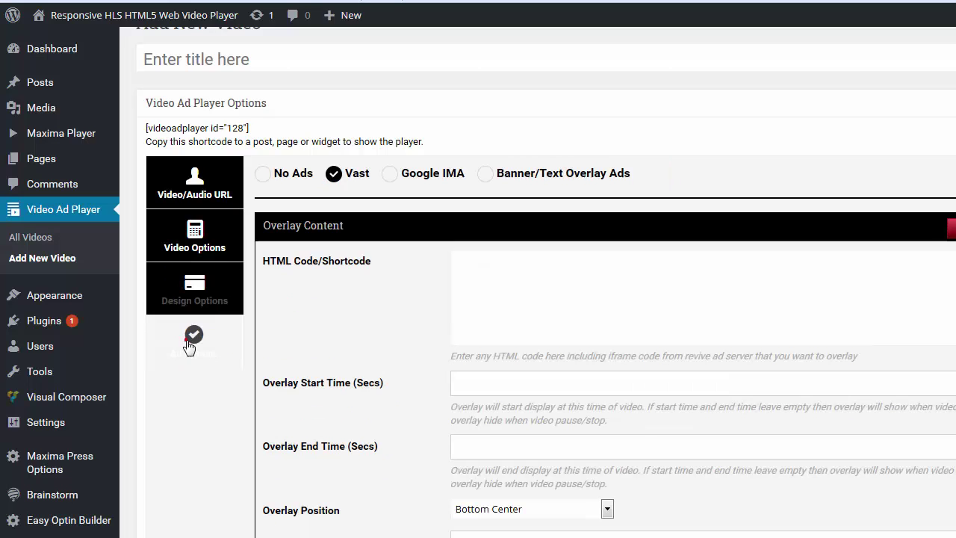
pyautogui.click(262, 178)
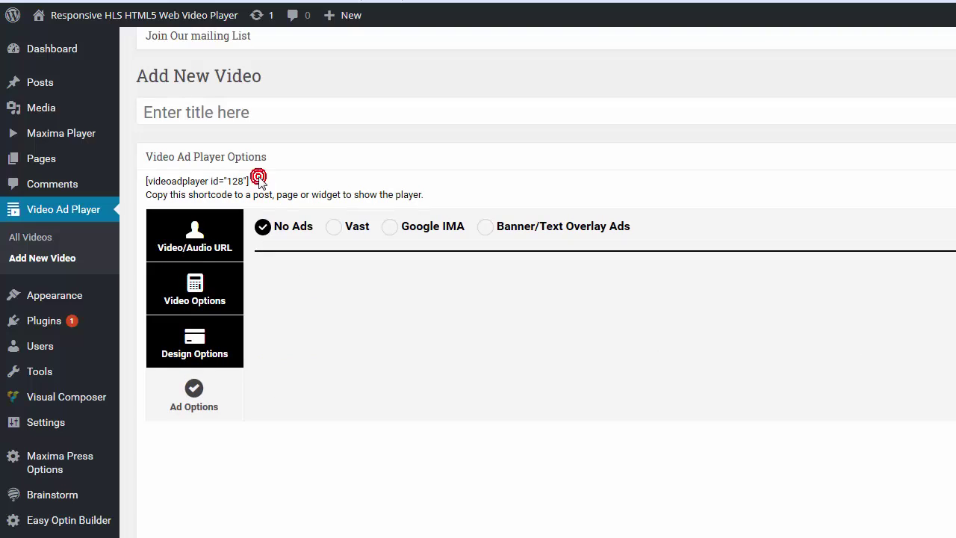
pyautogui.click(334, 228)
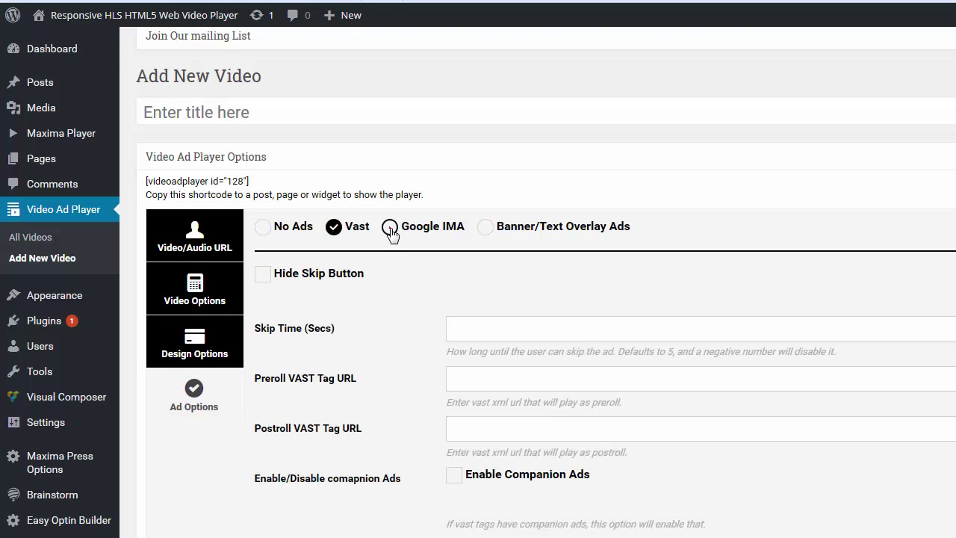
pyautogui.click(390, 228)
pyautogui.click(484, 228)
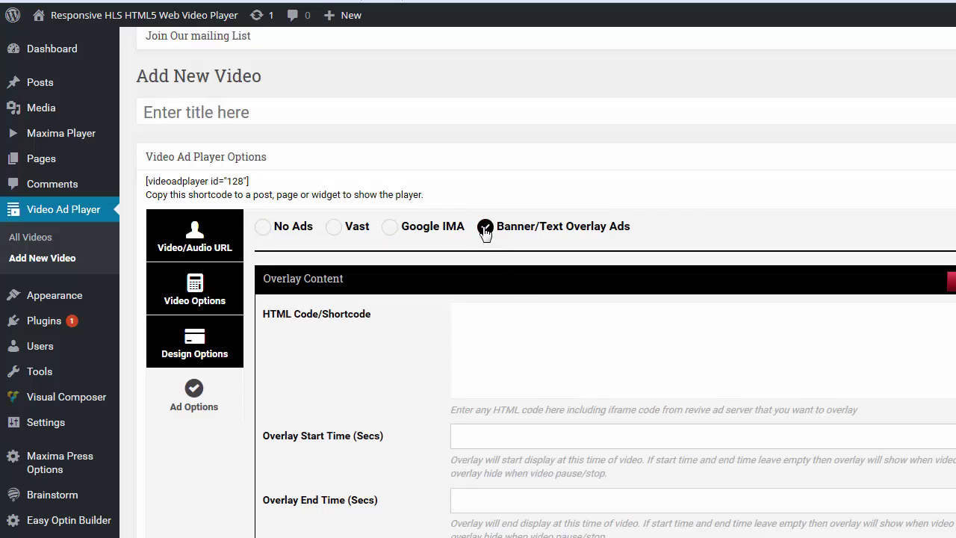
pyautogui.click(390, 229)
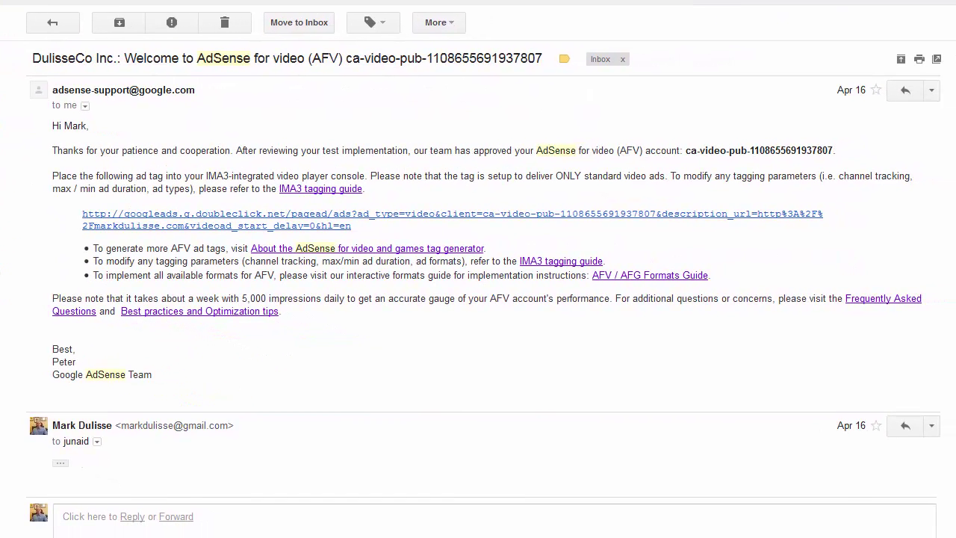
# Select the AdSense account id in the email subject line
pyautogui.moveTo(111, 53); pyautogui.dragTo(49, 56)
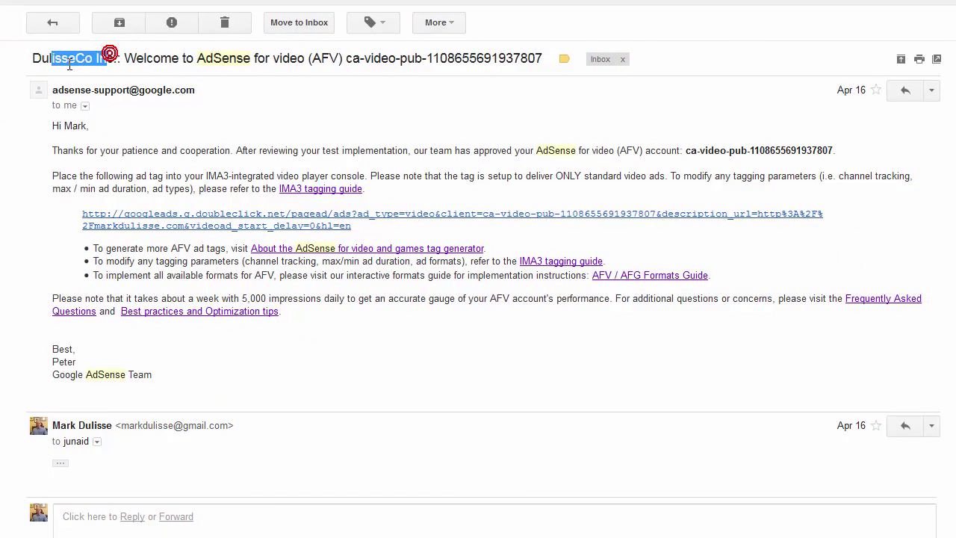
pyautogui.click(160, 59)
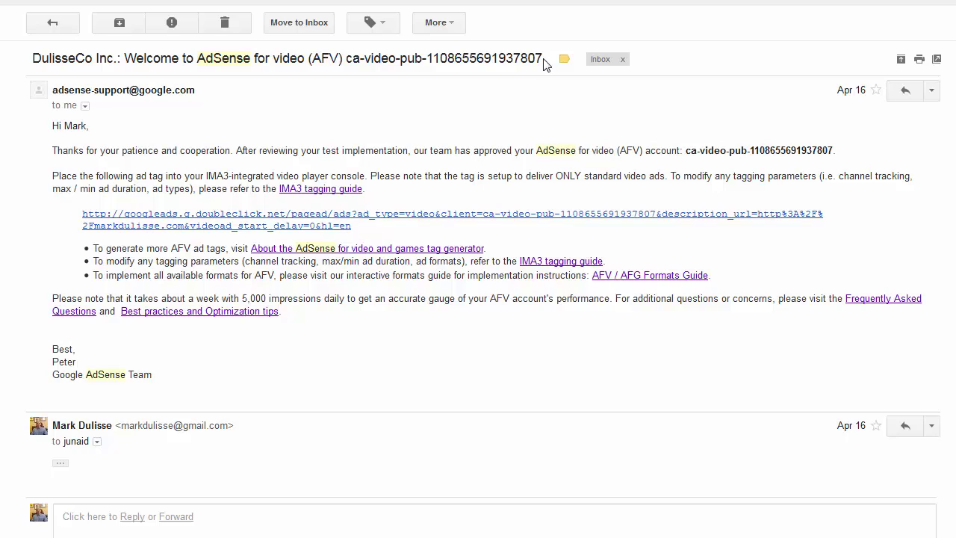
pyautogui.moveTo(542, 59); pyautogui.dragTo(390, 60)
pyautogui.click(396, 60)
pyautogui.moveTo(537, 59); pyautogui.dragTo(491, 66)
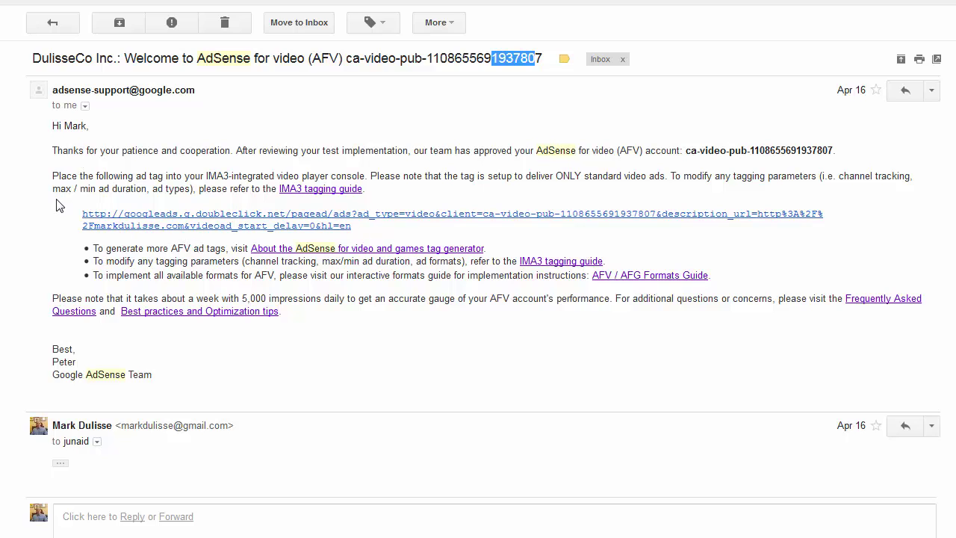
# Select the full ad tag URL in the email body and copy it
pyautogui.moveTo(358, 226); pyautogui.dragTo(49, 228)
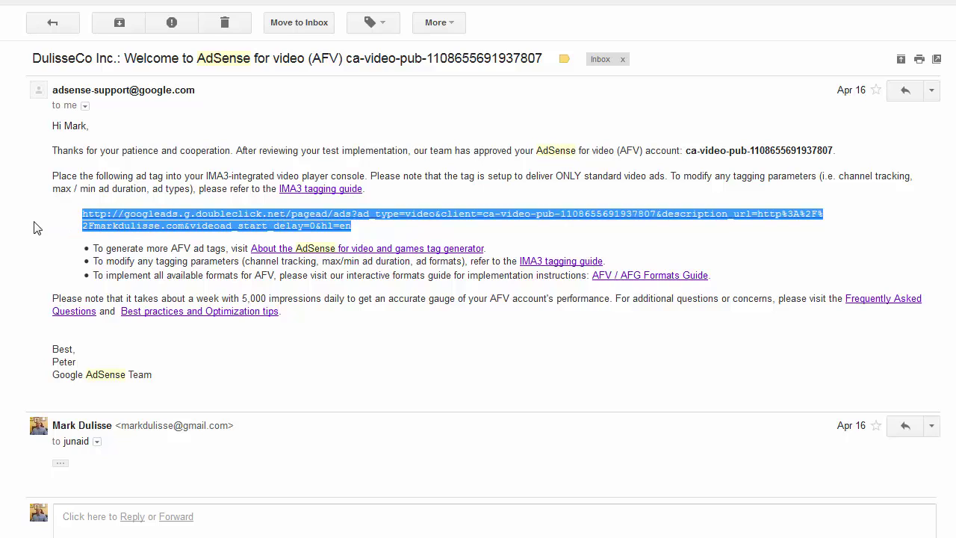
pyautogui.click(38, 217)
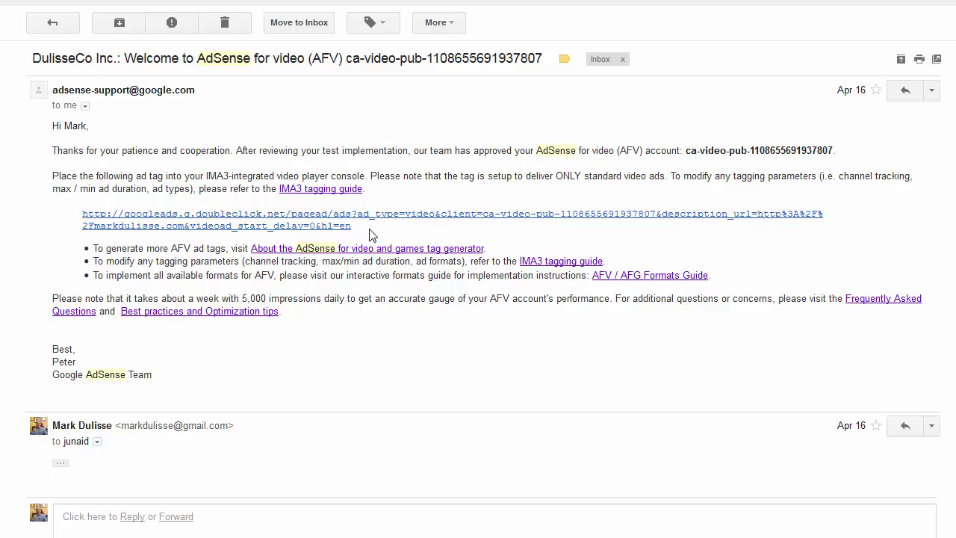
pyautogui.moveTo(367, 225); pyautogui.dragTo(78, 214)
pyautogui.hotkey('ctrl', 'c')
pyautogui.rightClick(92, 222)
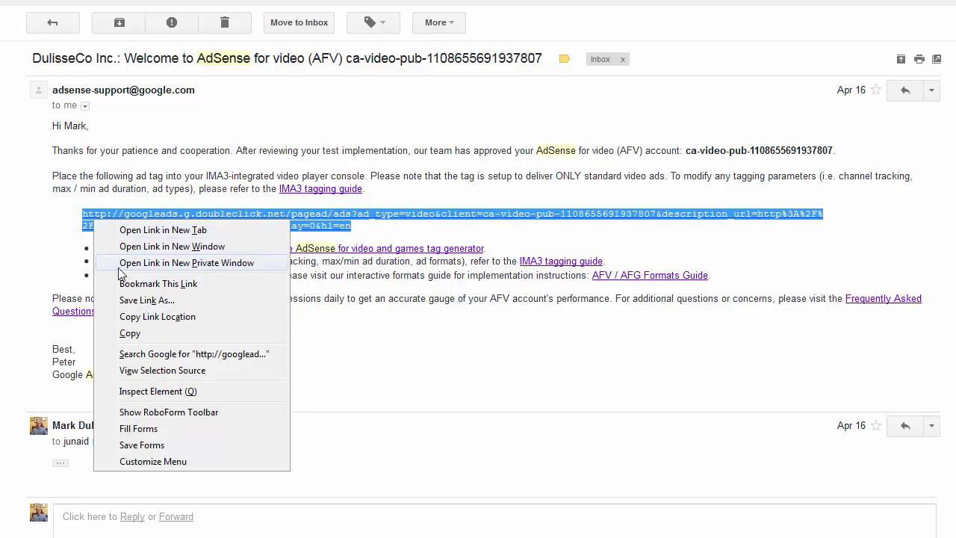
pyautogui.click(132, 333)
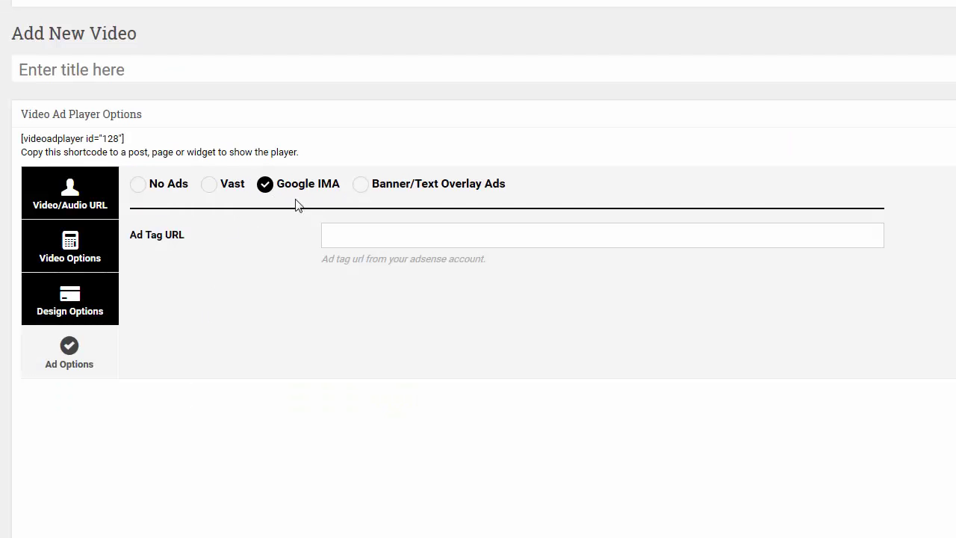
# Paste the copied AdSense ad tag into the Ad Tag URL field and publish the video
pyautogui.click(380, 238)
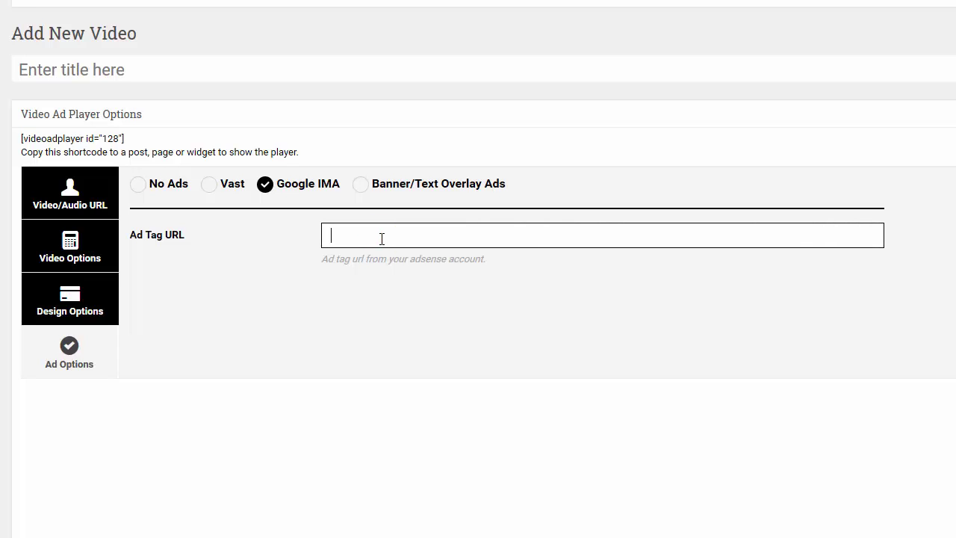
pyautogui.hotkey('ctrl', 'v')
pyautogui.click(413, 314)
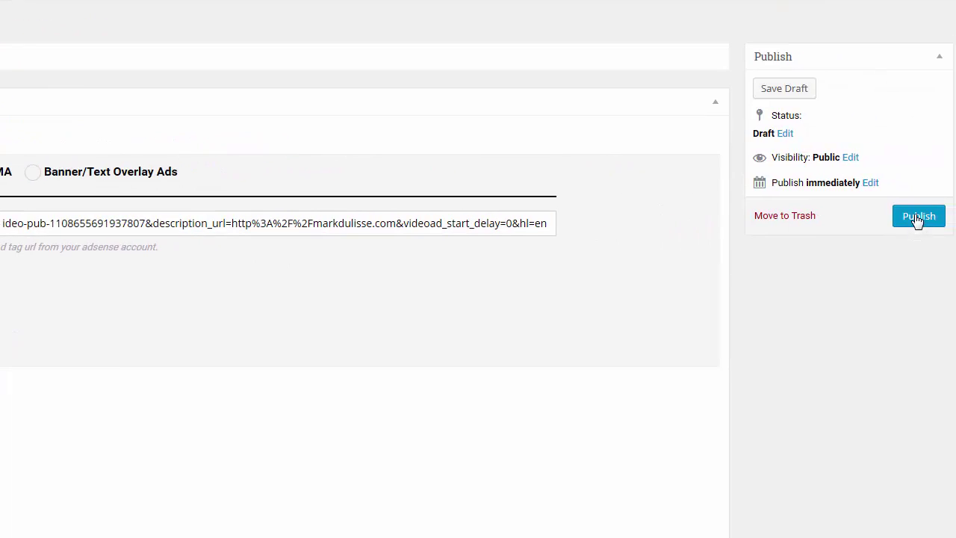
pyautogui.click(919, 217)
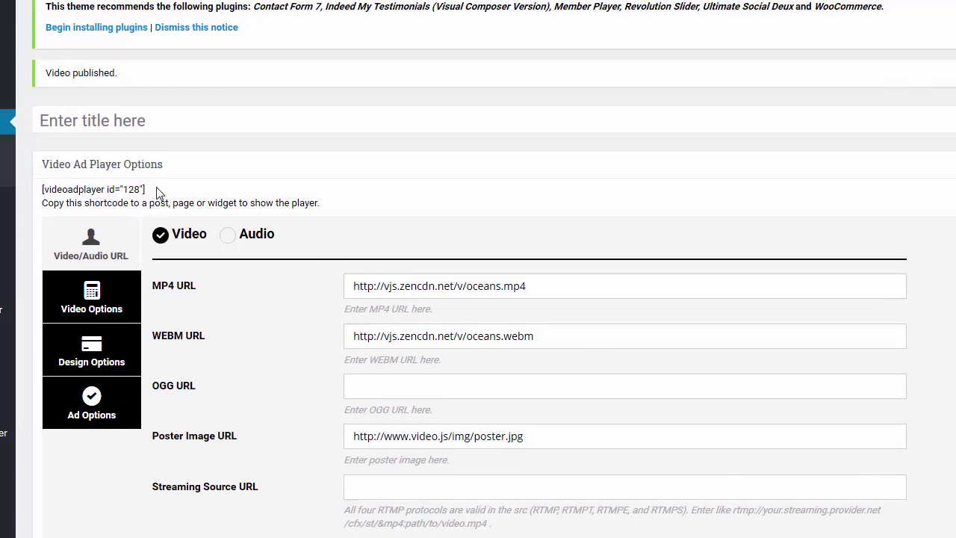
# Copy the full [videoadplayer id="128"] shortcode from the published video
pyautogui.moveTo(147, 189); pyautogui.dragTo(50, 198)
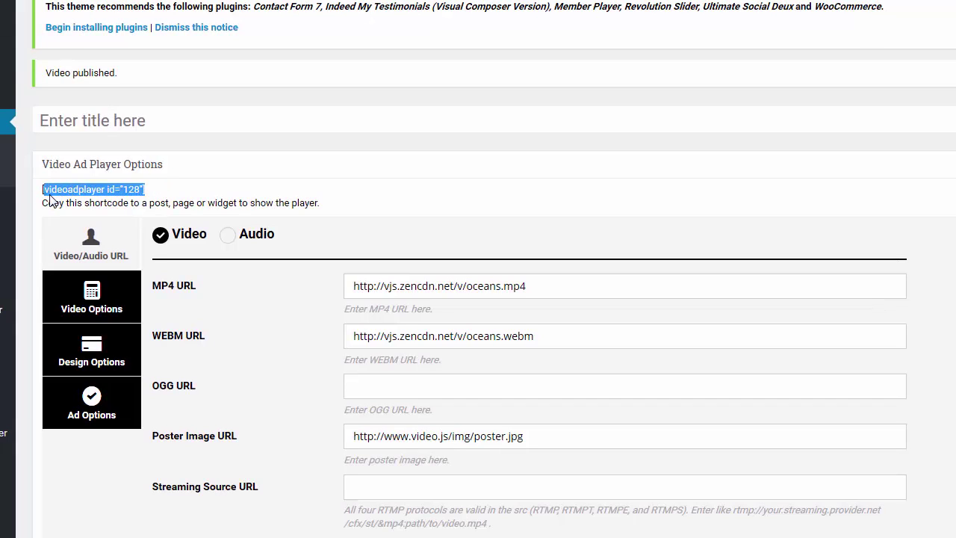
pyautogui.moveTo(144, 192); pyautogui.dragTo(36, 196)
pyautogui.hotkey('ctrl', 'c')
pyautogui.rightClick(49, 192)
pyautogui.click(79, 198)
pyautogui.moveTo(5, 7)
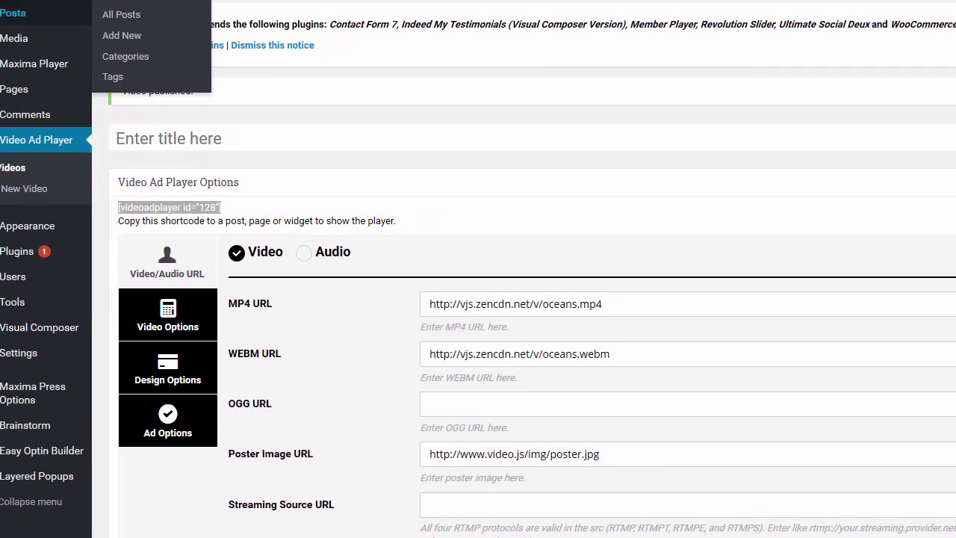
pyautogui.moveTo(59, 93)
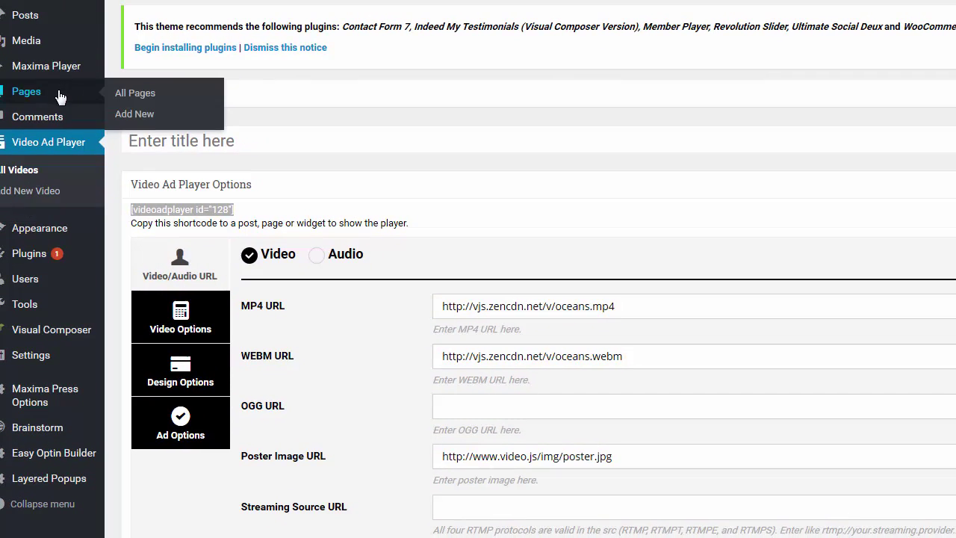
# Create a page titled 'Google IMA Sample' containing the [videoadplayer id="128"] shortcode and publish it
pyautogui.click(133, 119)
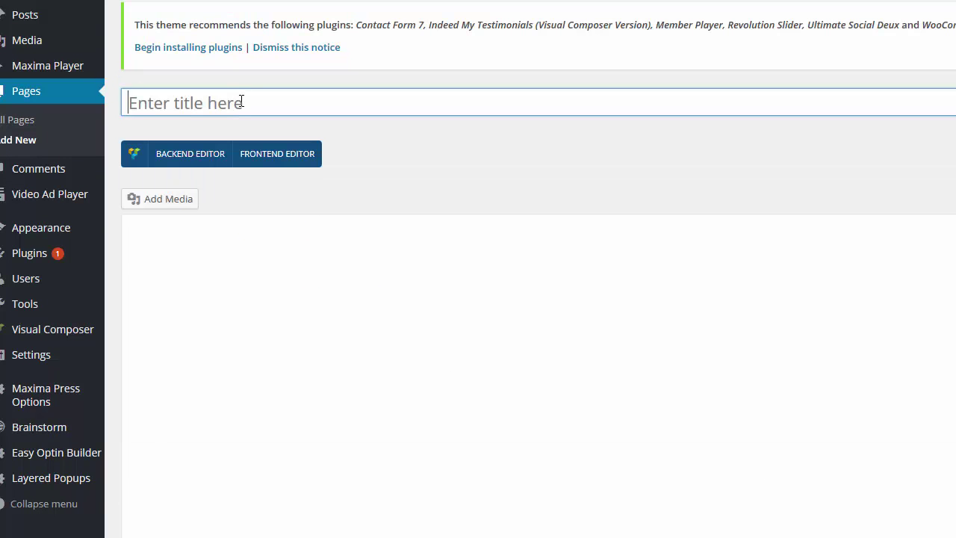
pyautogui.click(240, 100)
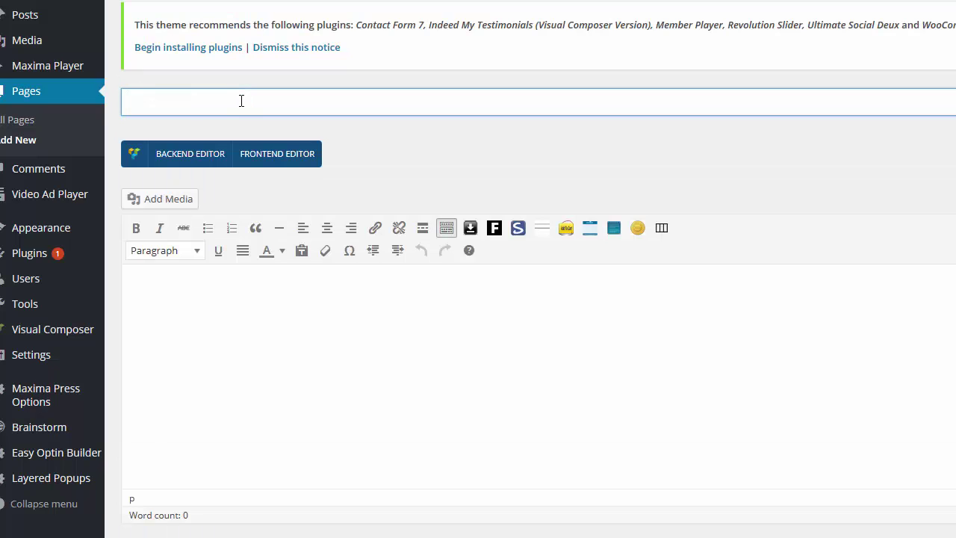
pyautogui.write('Google IMA Sample')
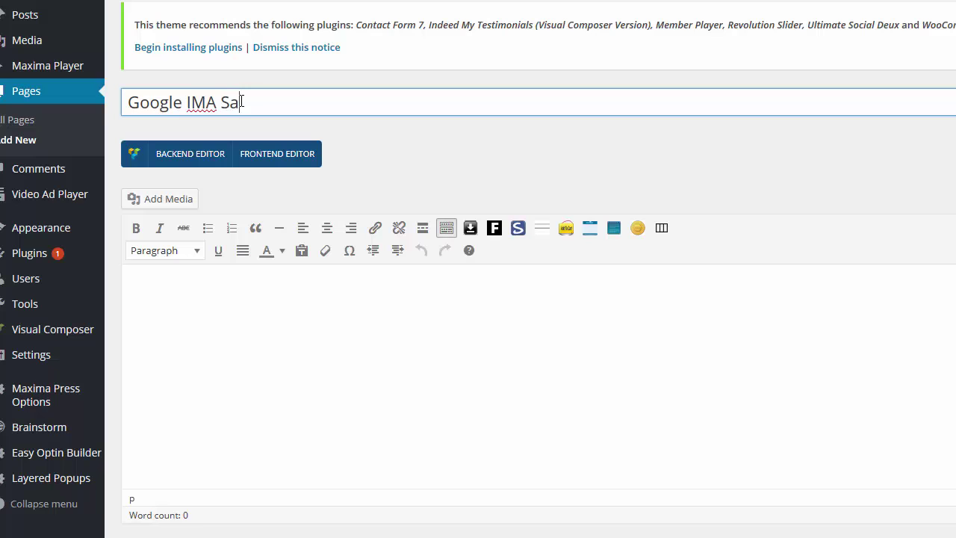
pyautogui.click(233, 294)
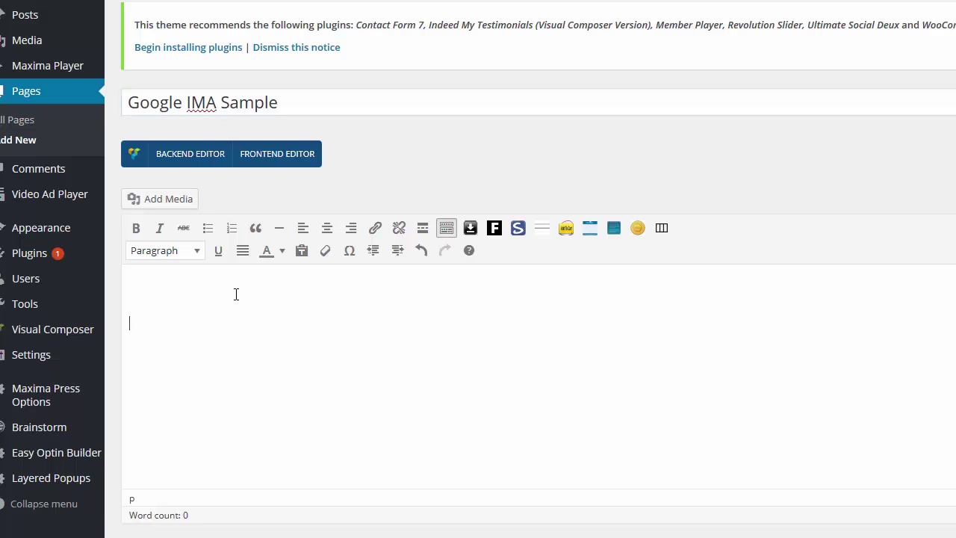
pyautogui.hotkey('ctrl', 'v')
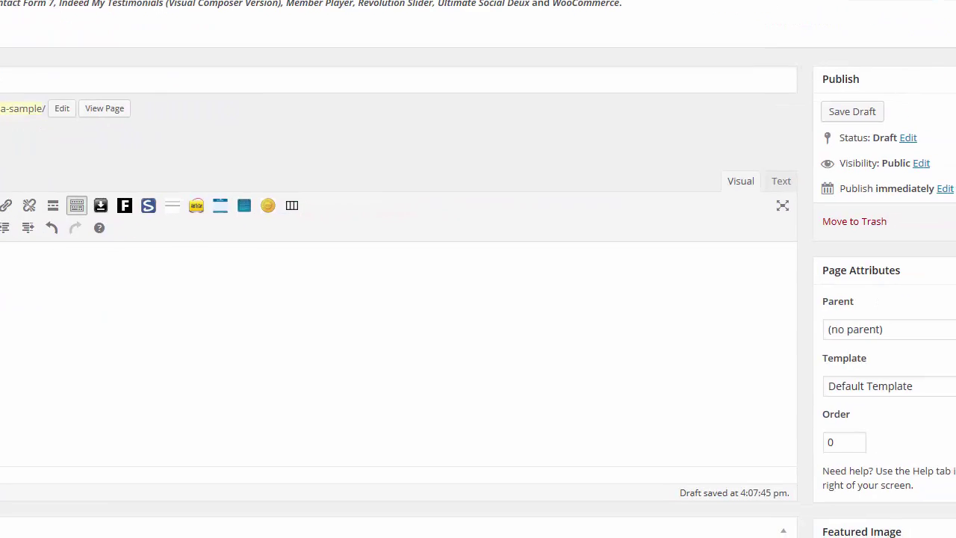
pyautogui.click(954, 222)
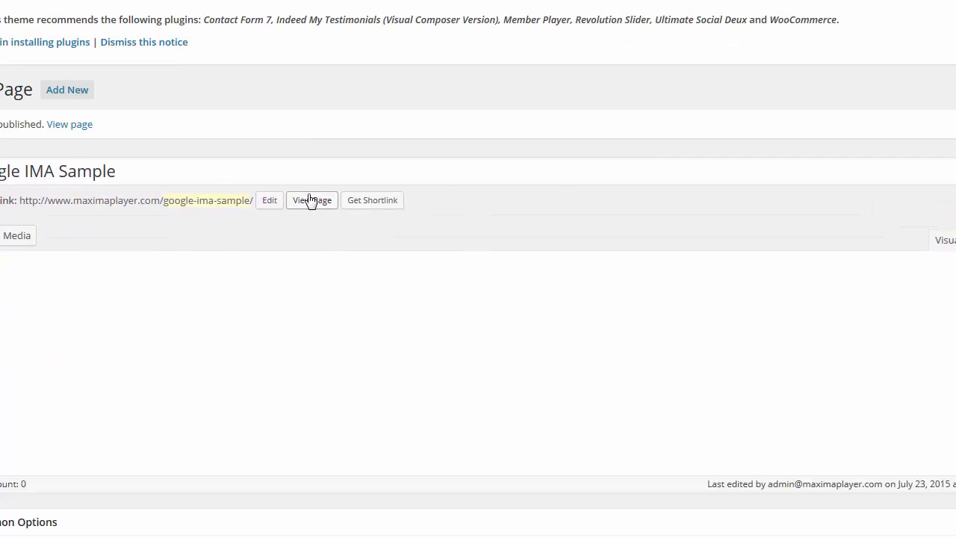
# View the published Google IMA Sample page so the pre-roll ad and ocean video play
pyautogui.rightClick(311, 197)
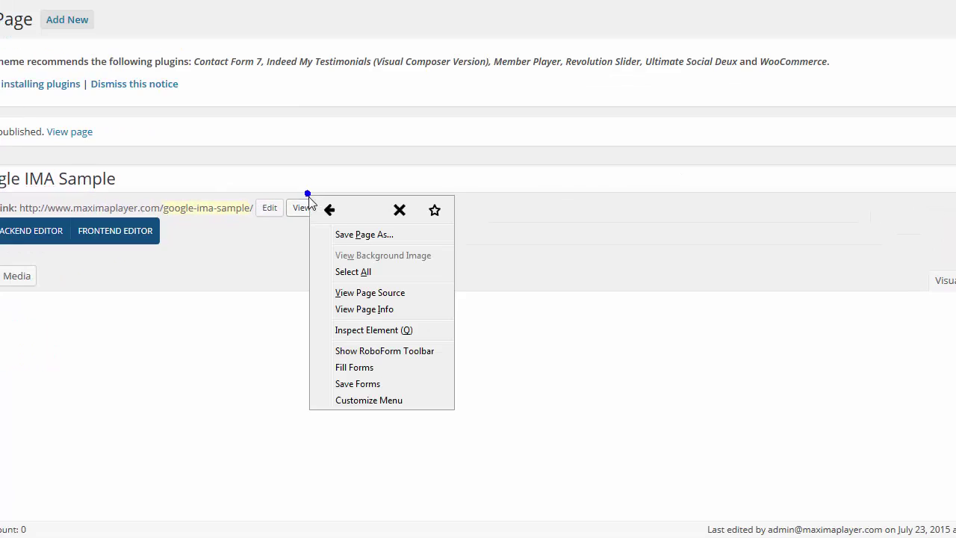
pyautogui.click(292, 133)
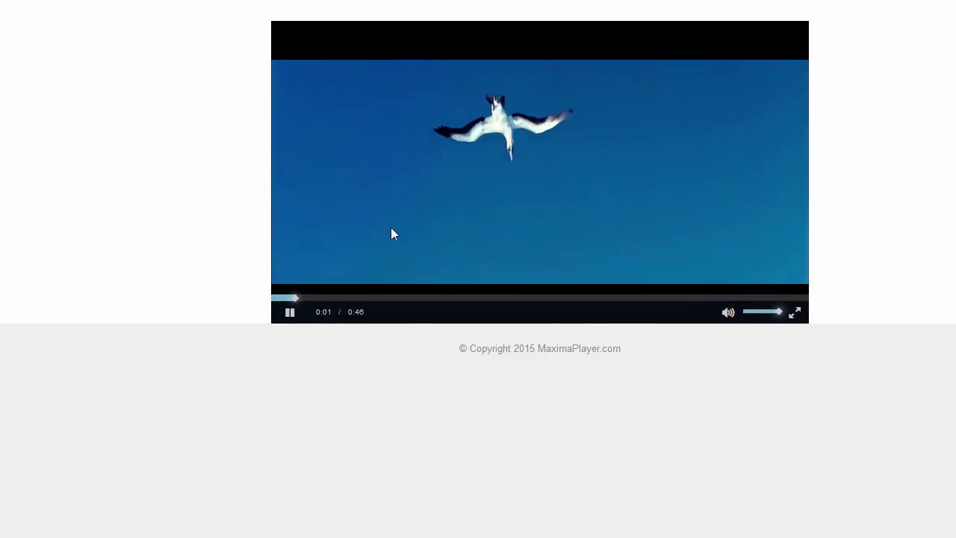
# Pause the ocean video at 0:03 of 0:46
pyautogui.click(289, 313)
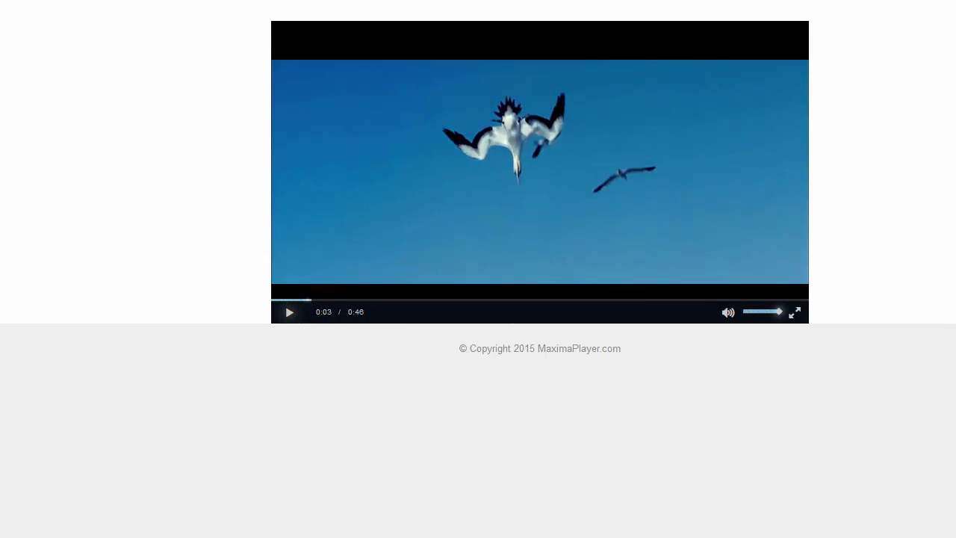